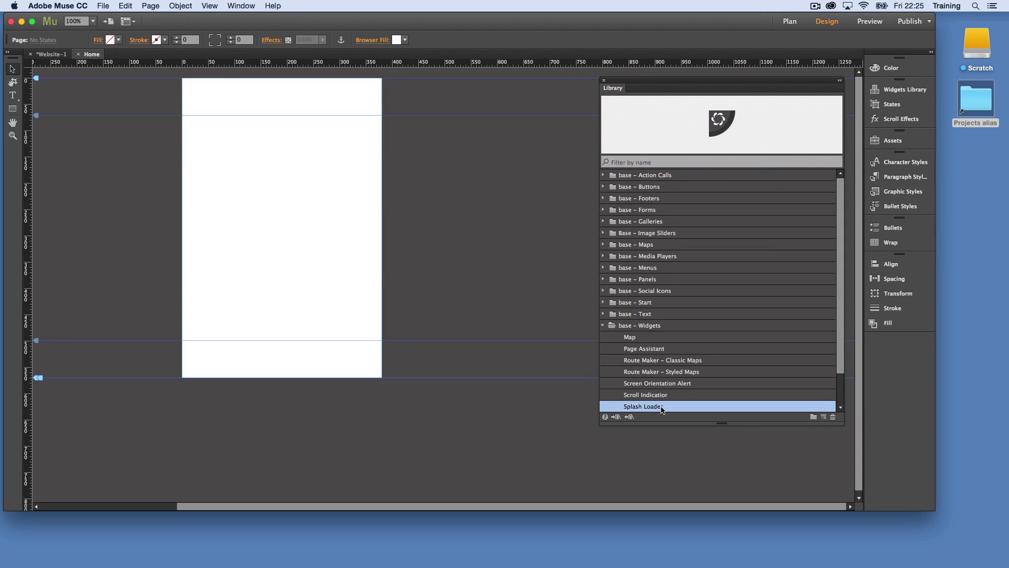
# Step: Place a Splash Loader widget from the Library on the Home page and move it to X 0, Y 0
pyautogui.moveTo(723, 124); pyautogui.dragTo(205, 137)
pyautogui.click(242, 113)
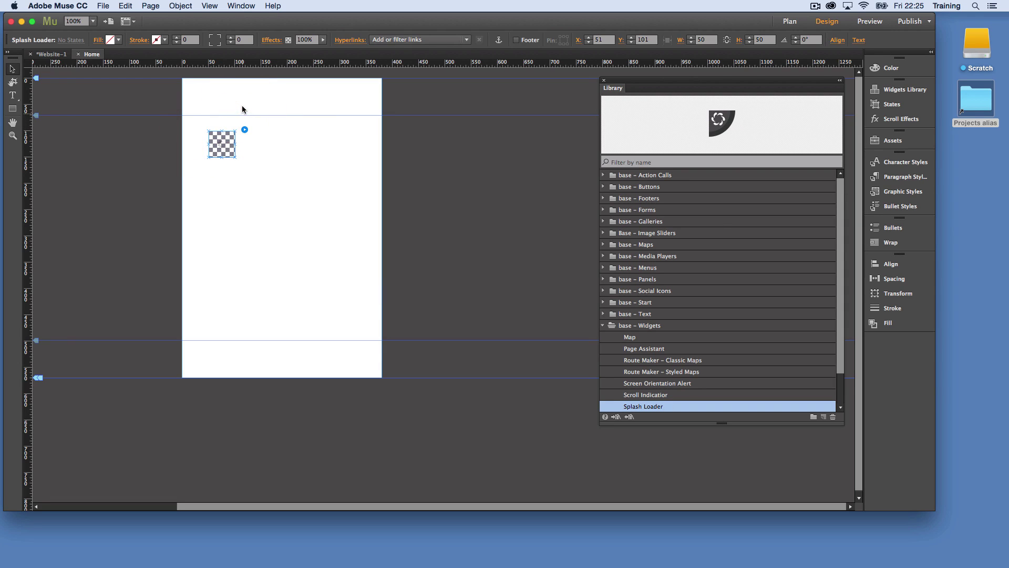
pyautogui.click(242, 106)
pyautogui.click(202, 108)
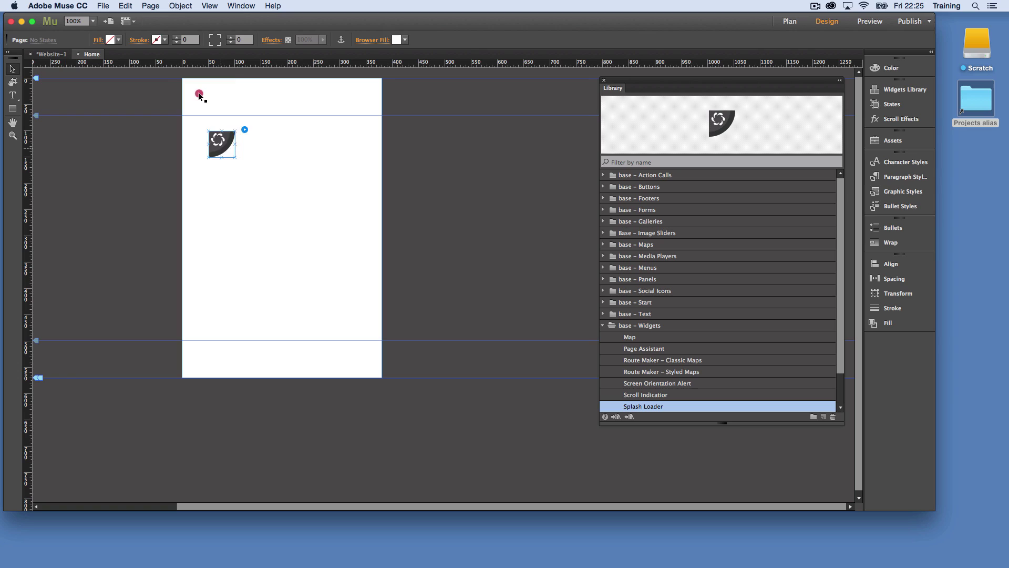
pyautogui.moveTo(221, 146); pyautogui.dragTo(194, 96)
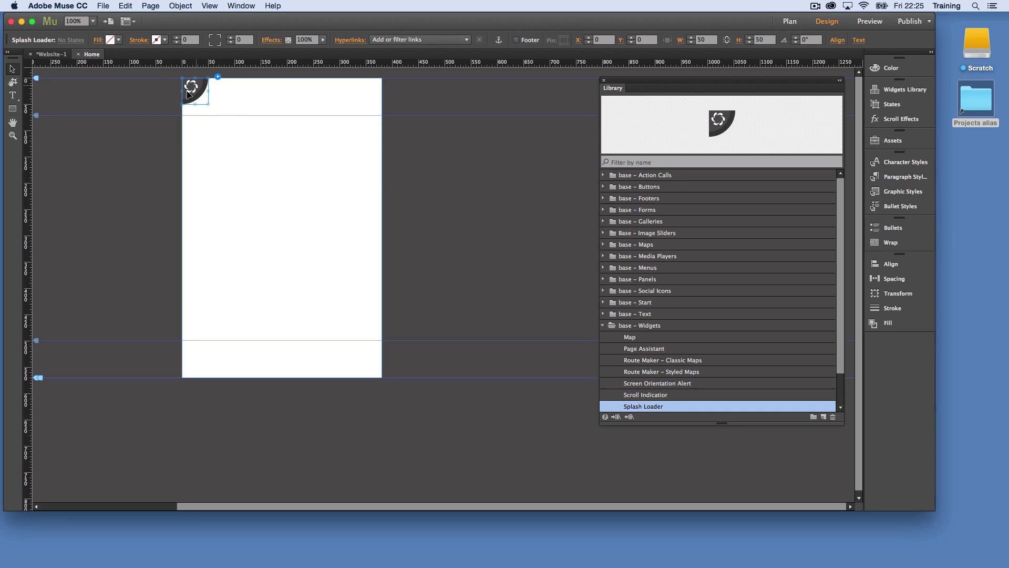
pyautogui.hscroll(-1, 245, 174)
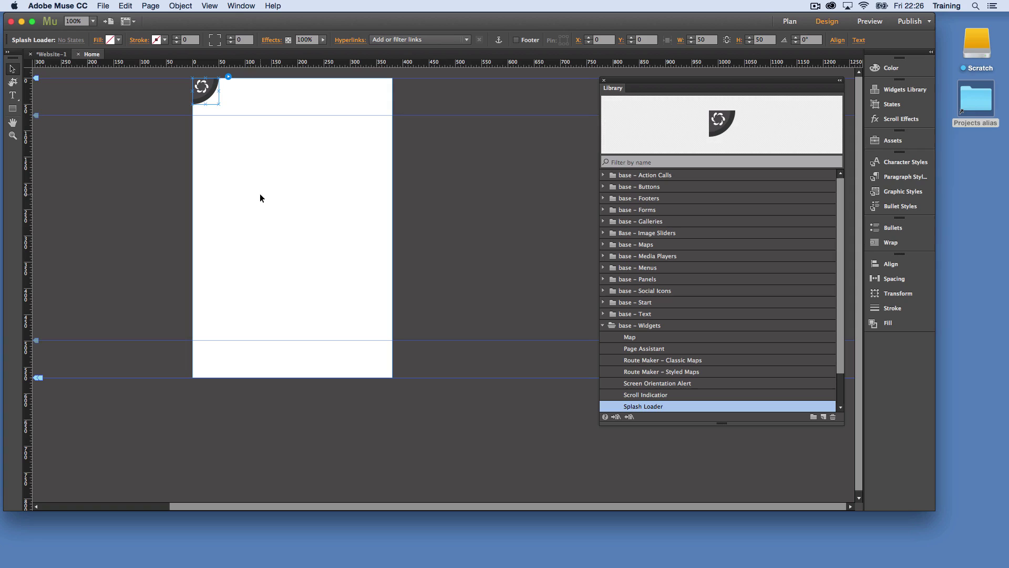
pyautogui.click(870, 21)
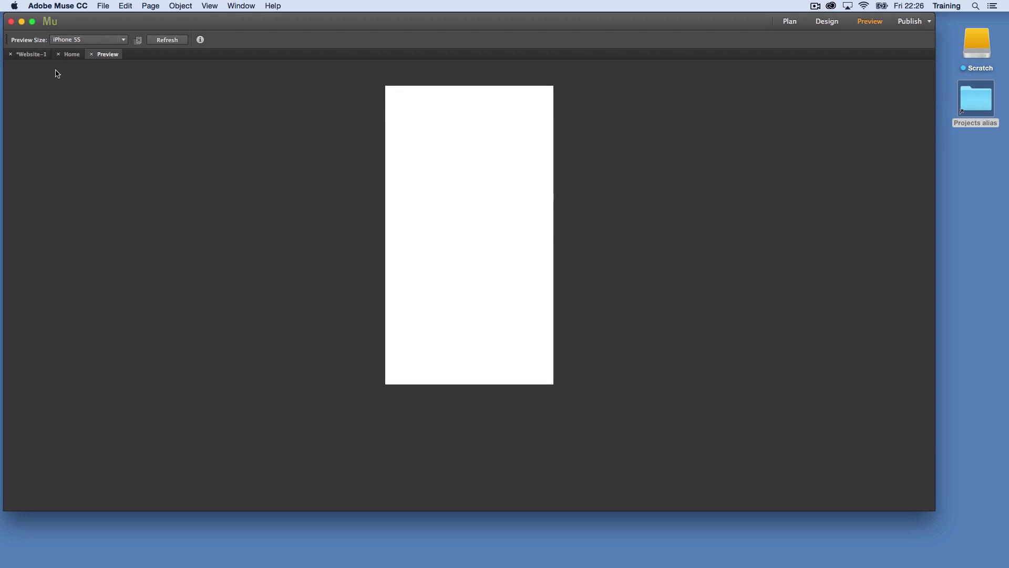
# Step: Leave the preview, set the Splash Loader background colour to orange, and begin adding a Right Image file
pyautogui.click(92, 54)
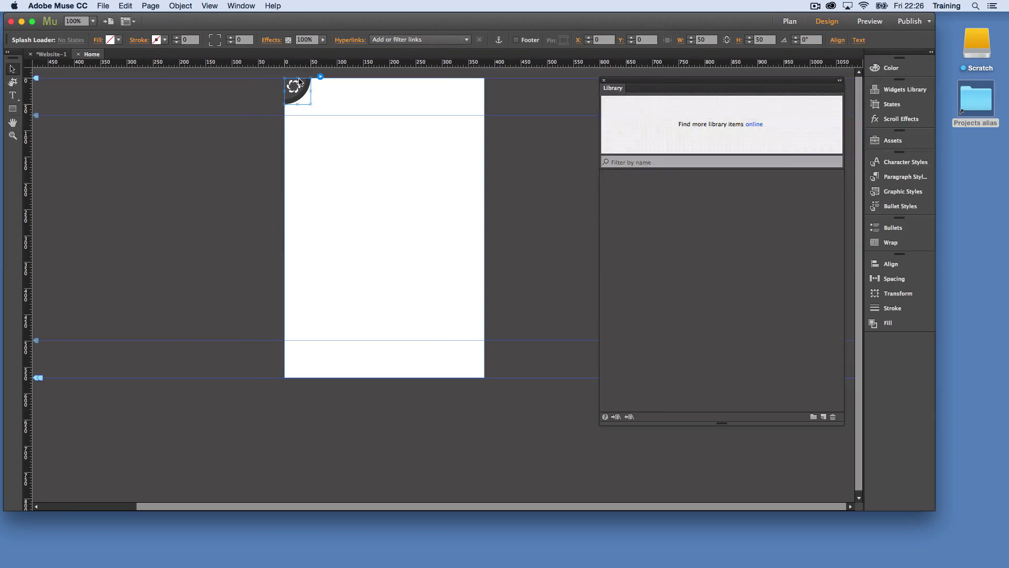
pyautogui.click(321, 77)
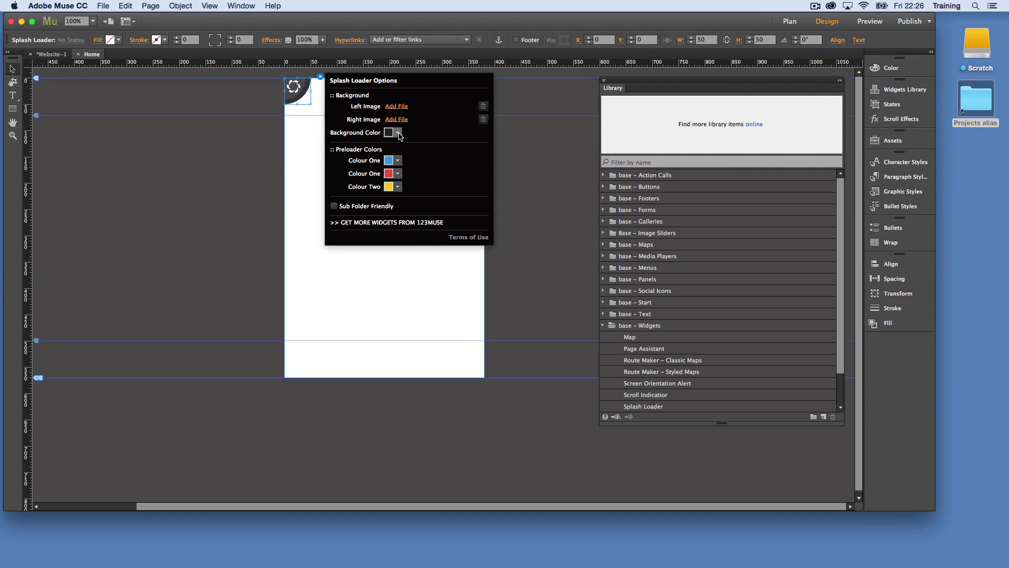
pyautogui.click(390, 133)
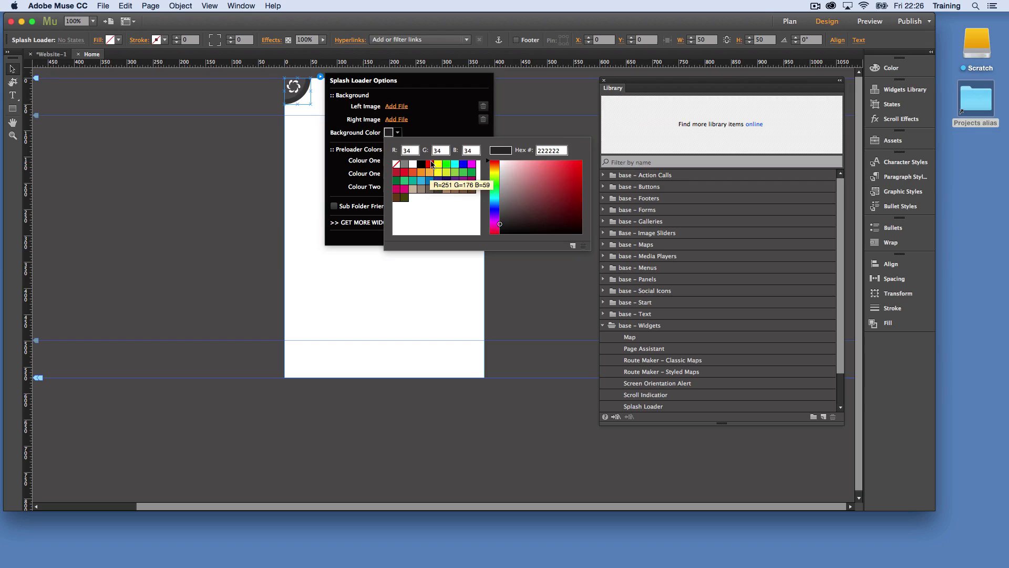
pyautogui.click(426, 179)
pyautogui.click(429, 119)
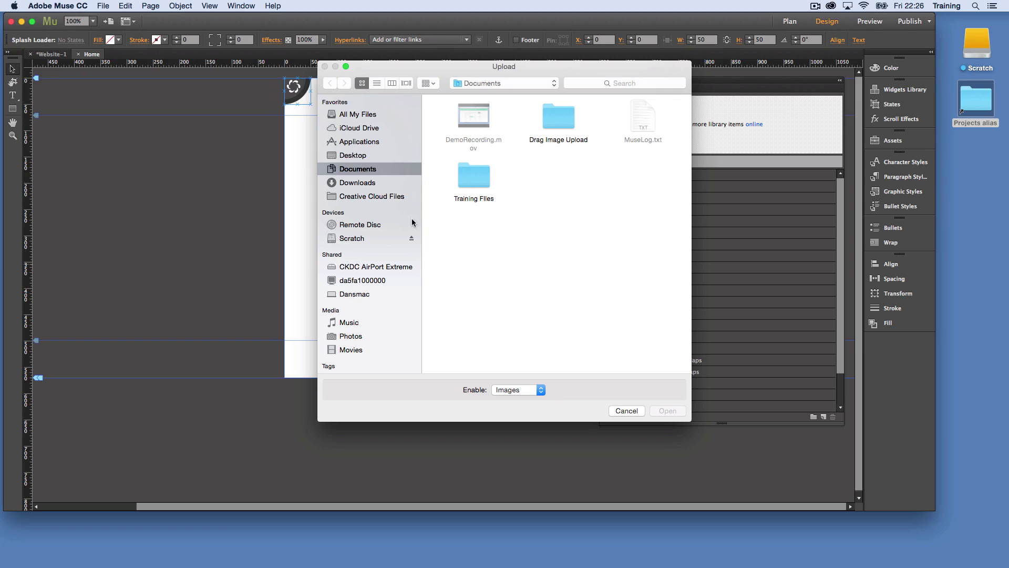
# Step: Browse to Pronto Plumbers > Graphics Generators > Cover Graphics Generator-assets and select left-cover.png
pyautogui.scroll(-1, 350, 129)
pyautogui.click(354, 156)
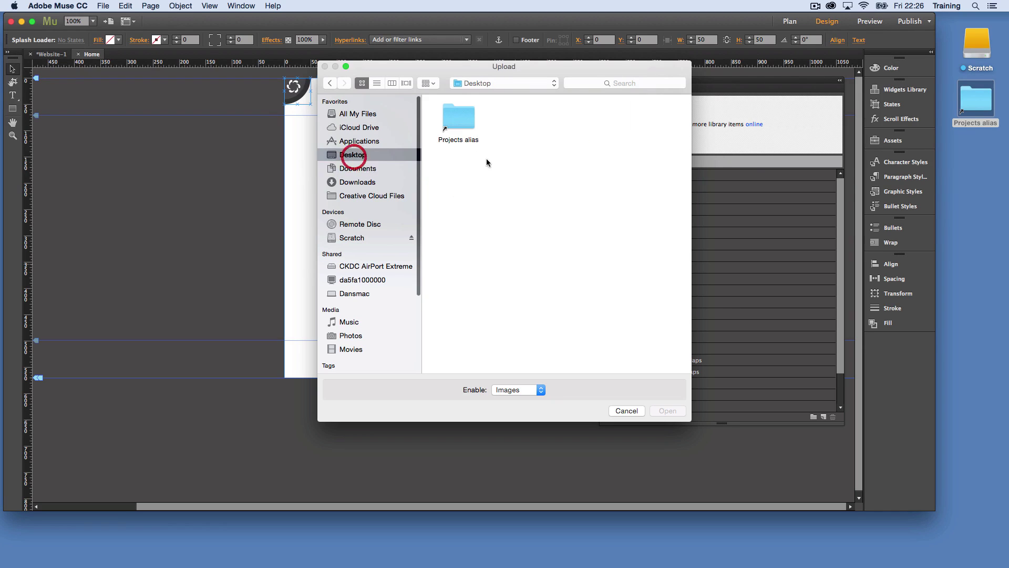
pyautogui.doubleClick(462, 122)
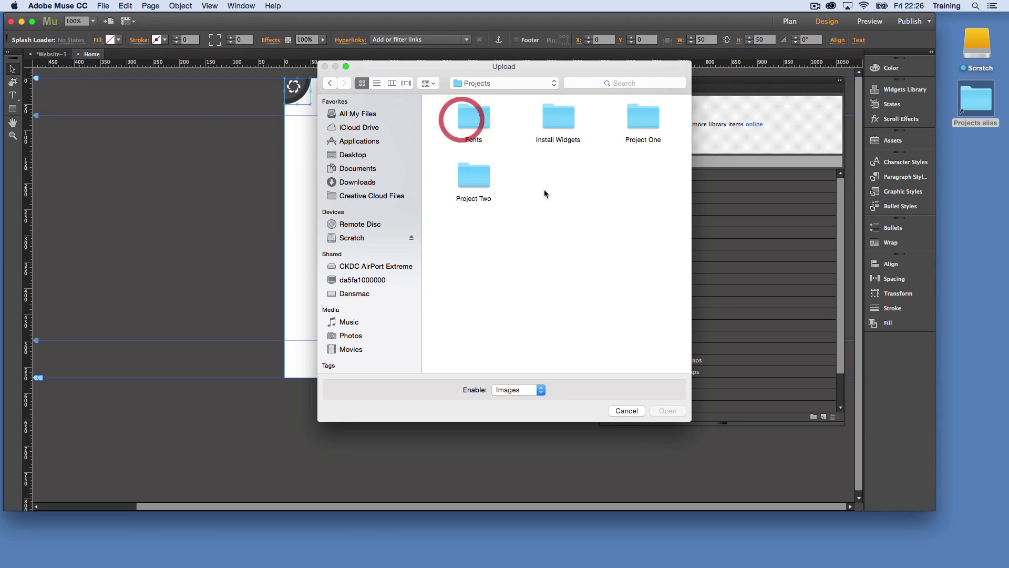
pyautogui.doubleClick(643, 122)
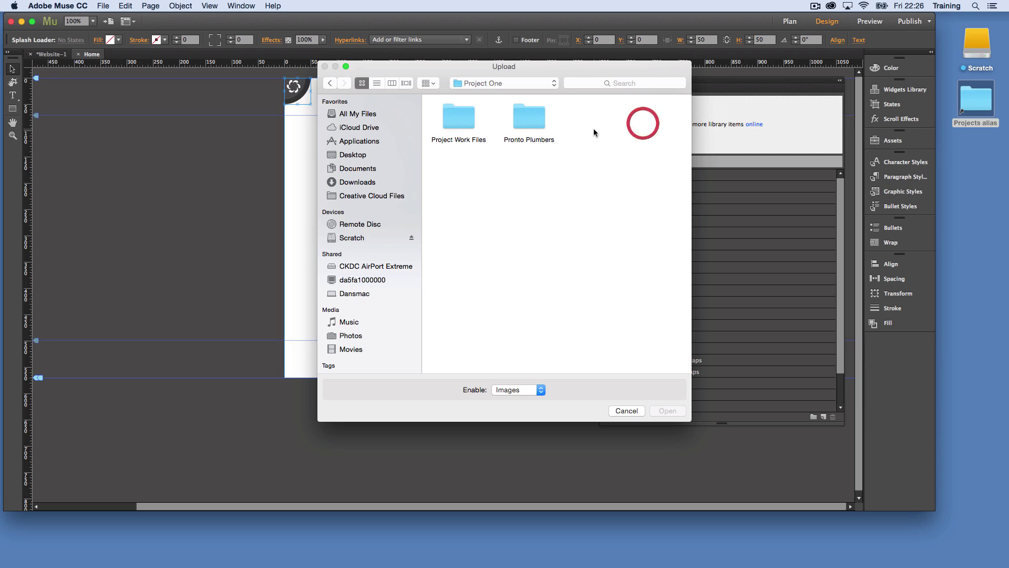
pyautogui.doubleClick(534, 126)
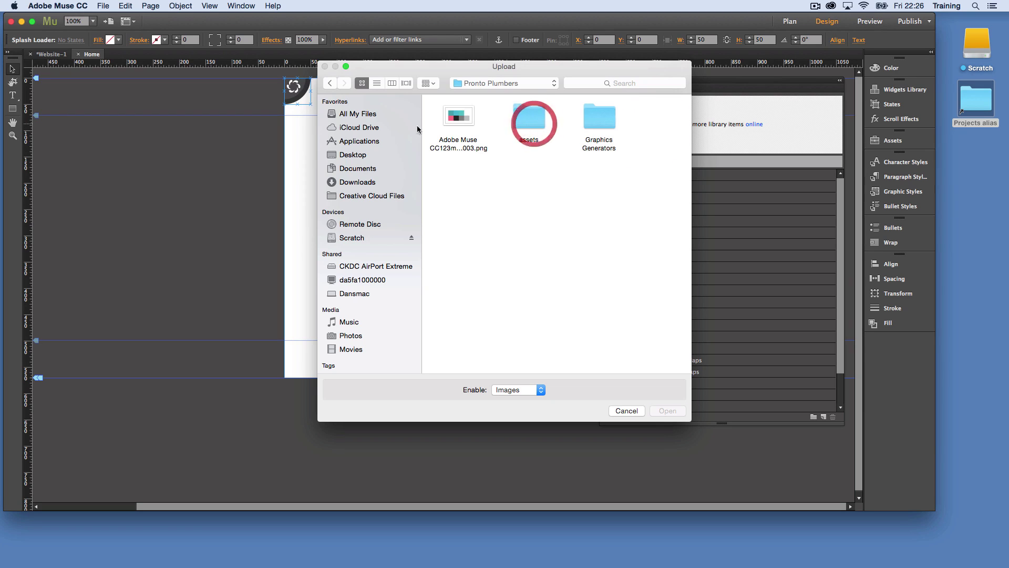
pyautogui.doubleClick(591, 121)
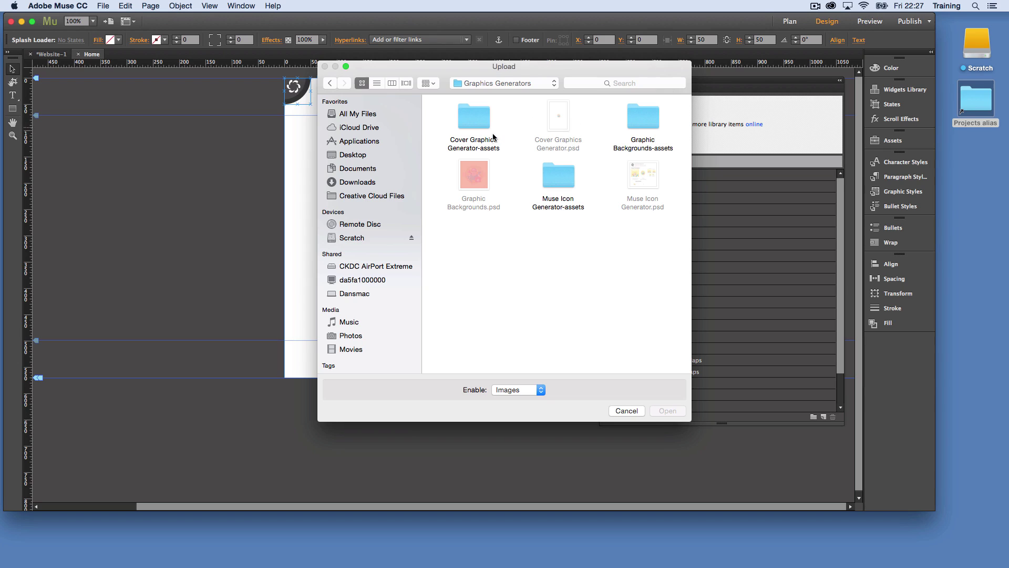
pyautogui.doubleClick(467, 123)
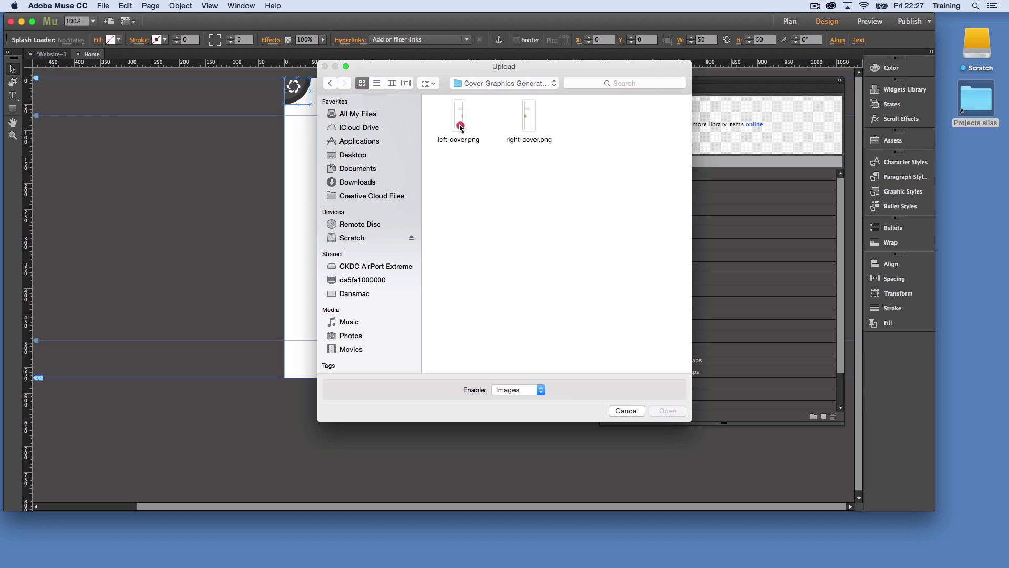
pyautogui.click(458, 120)
# Step: Confirm the chosen file, then replace the Right Image with right-cover.png
pyautogui.click(668, 411)
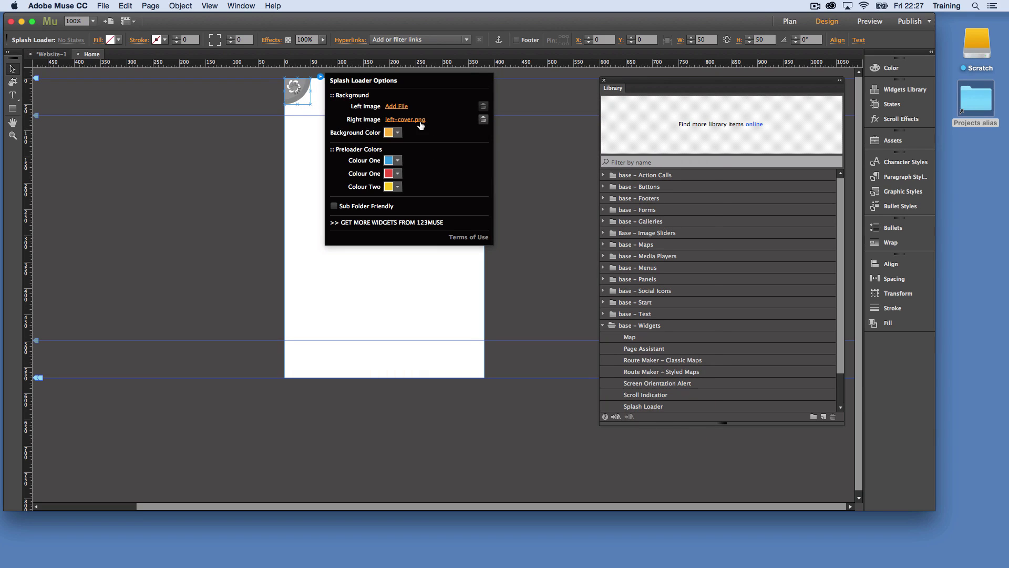
pyautogui.click(409, 119)
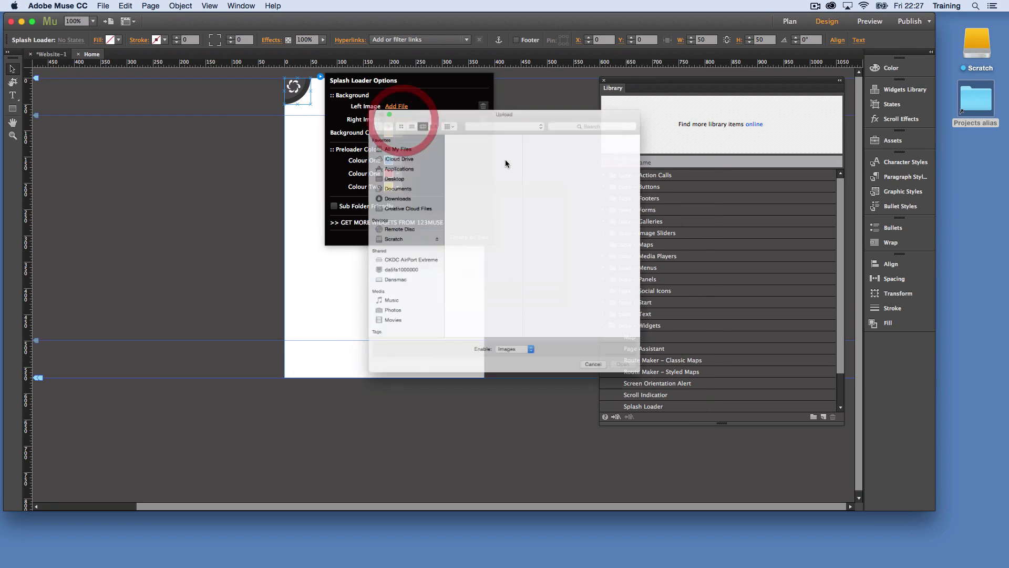
pyautogui.click(530, 124)
pyautogui.click(667, 410)
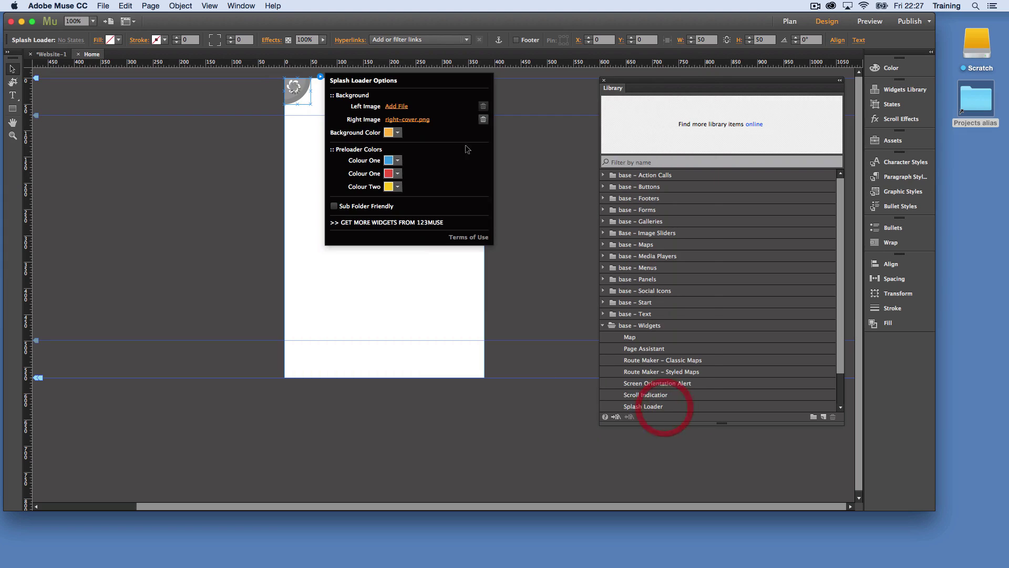
# Step: Set the Left Image to left-cover.png and close the Splash Loader options
pyautogui.click(402, 109)
pyautogui.click(459, 117)
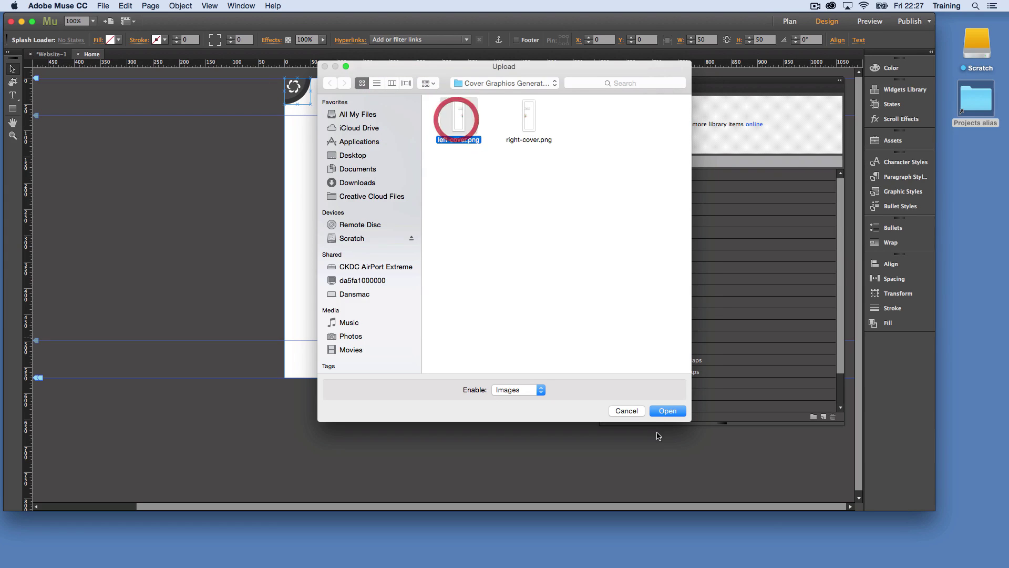
pyautogui.click(667, 410)
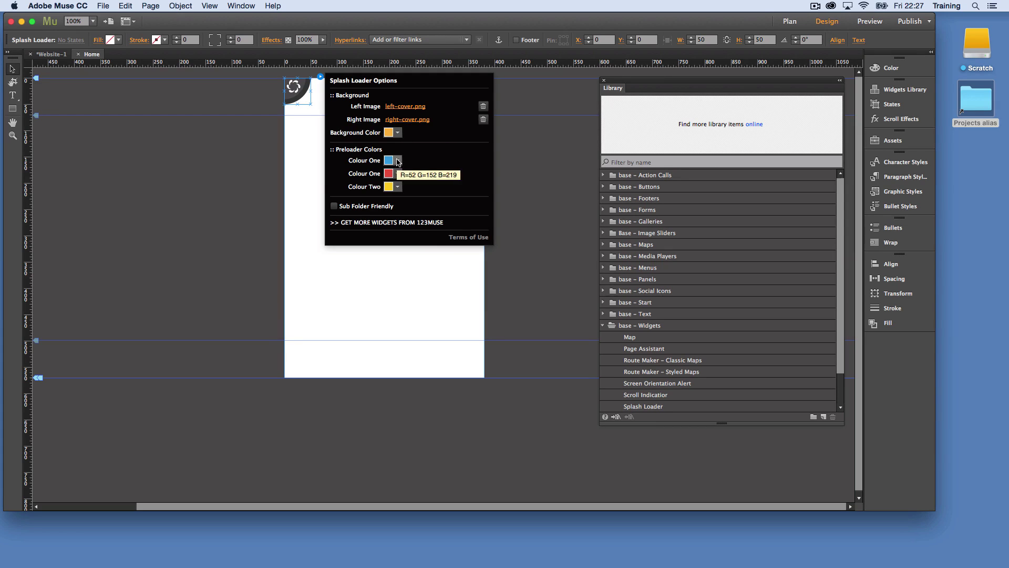
pyautogui.click(524, 147)
pyautogui.click(871, 21)
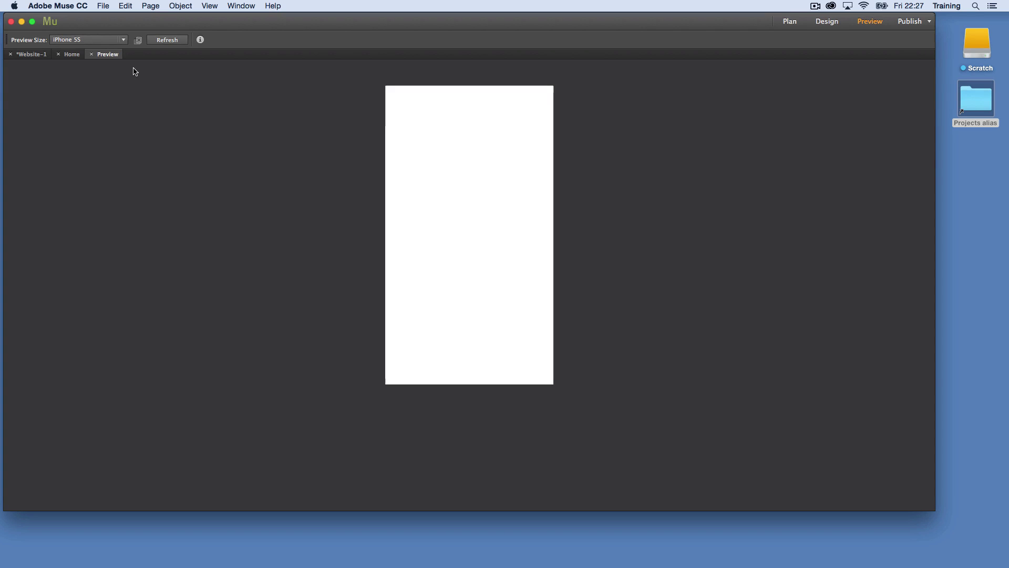
# Step: Return from the preview and set the Splash Loader background colour to black
pyautogui.click(91, 54)
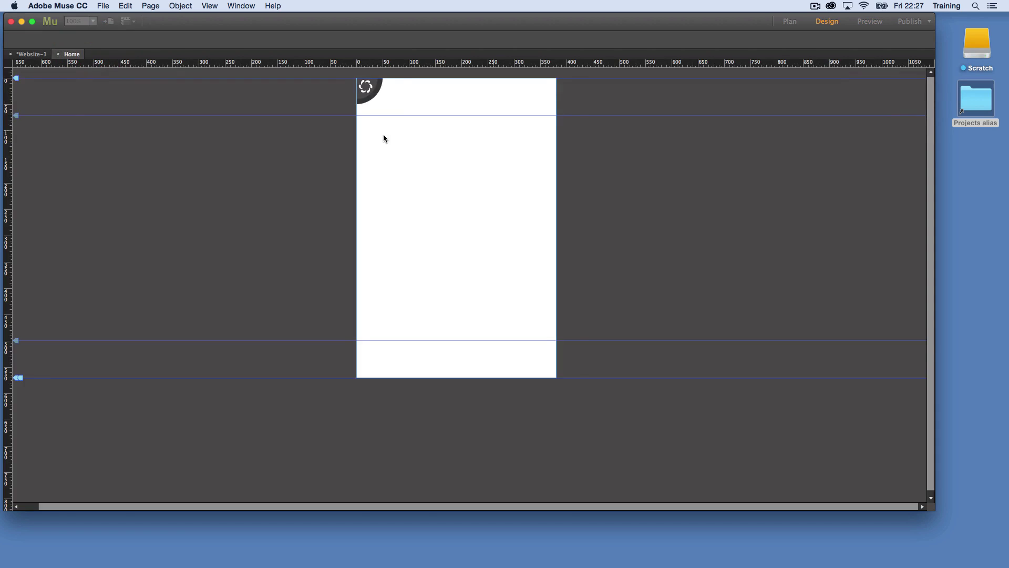
pyautogui.click(378, 95)
pyautogui.click(394, 77)
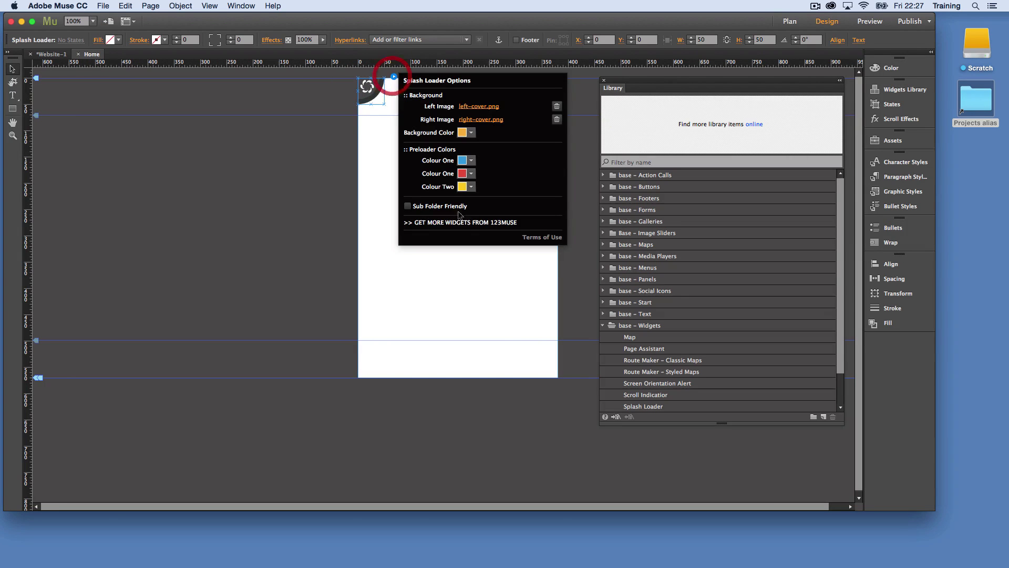
pyautogui.click(472, 133)
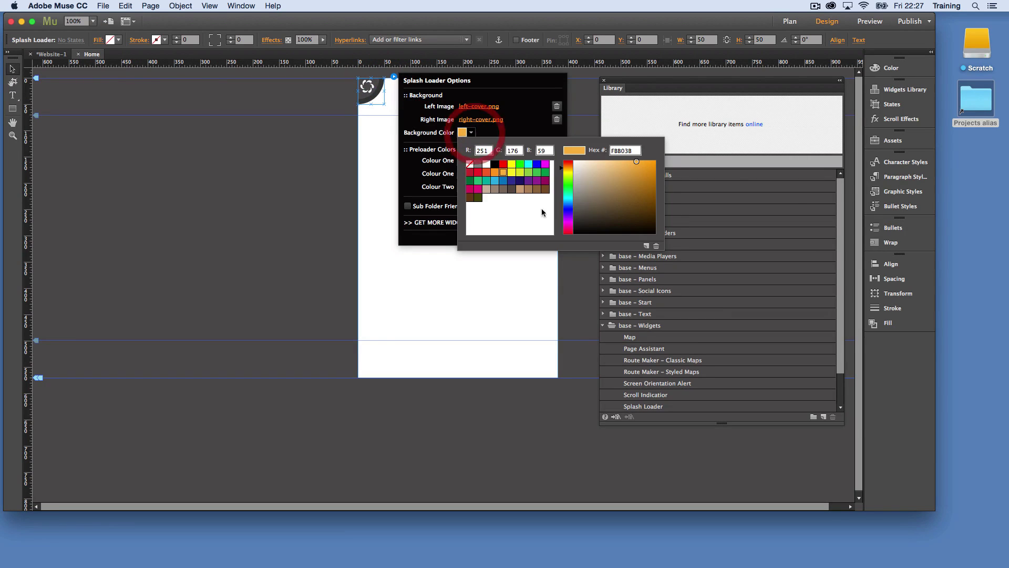
pyautogui.click(496, 168)
pyautogui.click(417, 168)
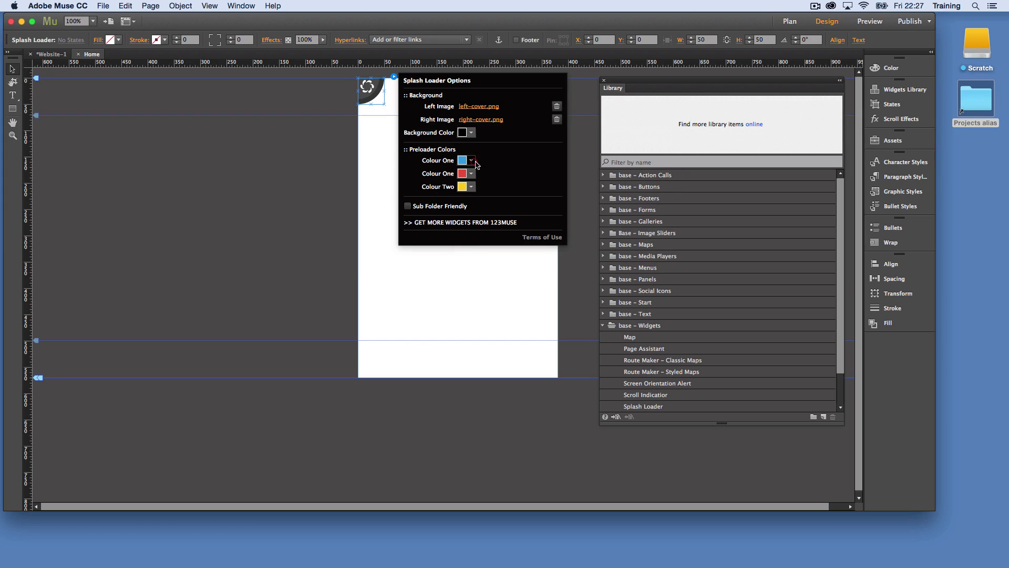
# Step: Set the first and last preloader colours to black
pyautogui.click(475, 164)
pyautogui.click(494, 196)
pyautogui.click(419, 188)
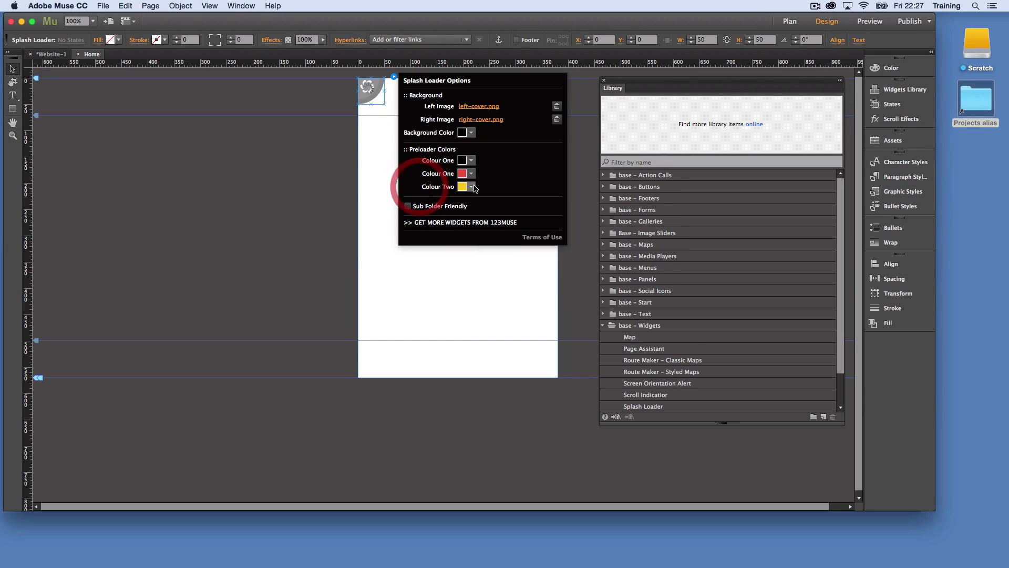
pyautogui.click(475, 188)
pyautogui.click(494, 218)
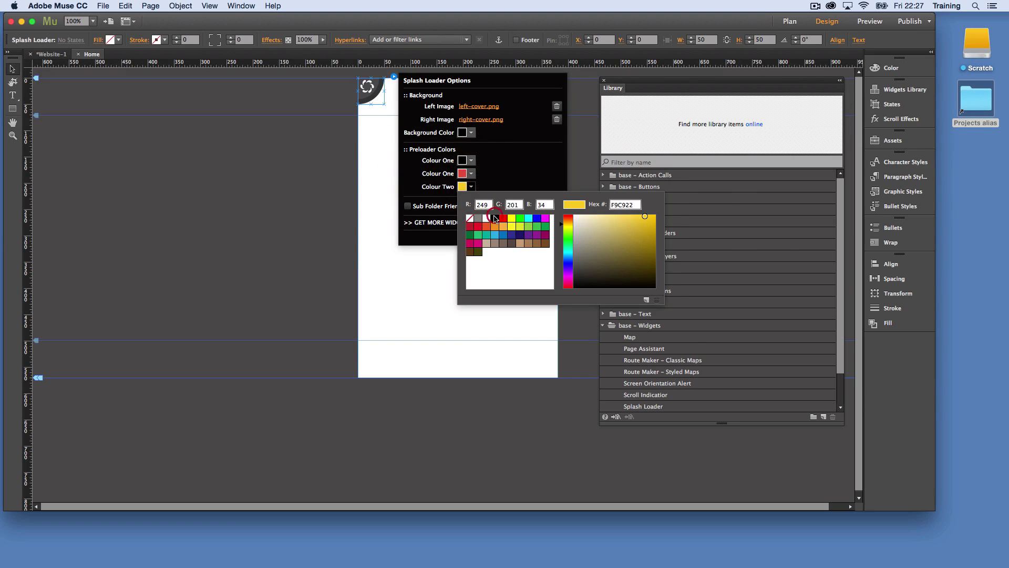
pyautogui.click(421, 188)
# Step: Change the red preloader colour to yellow-orange and close the options
pyautogui.click(472, 173)
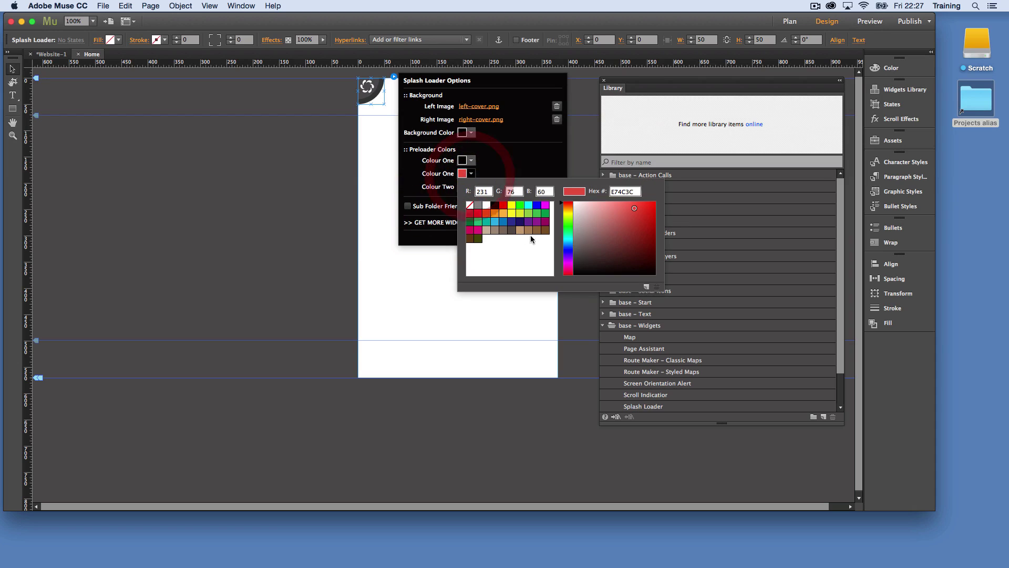
pyautogui.click(504, 213)
pyautogui.click(518, 141)
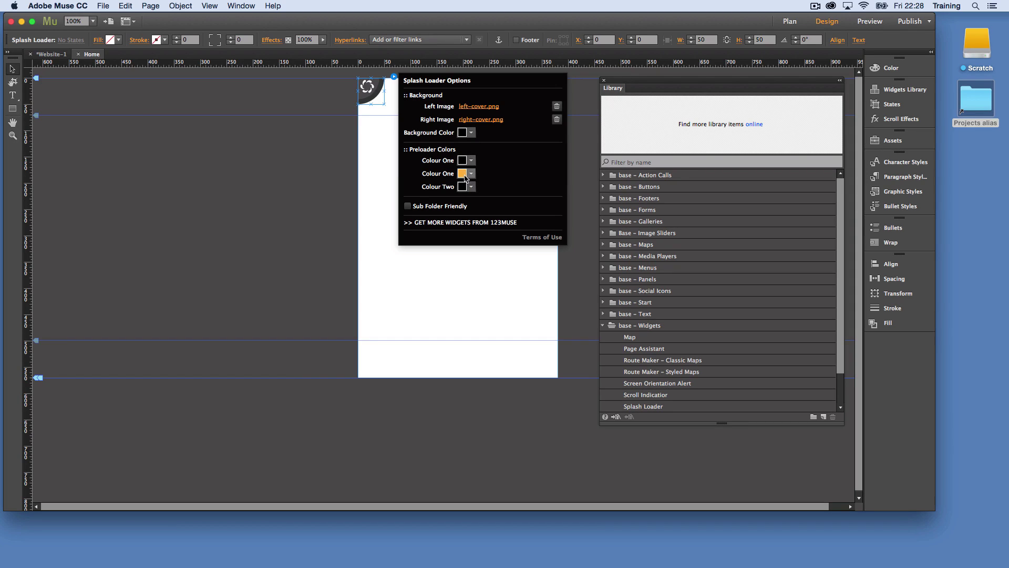
pyautogui.click(378, 188)
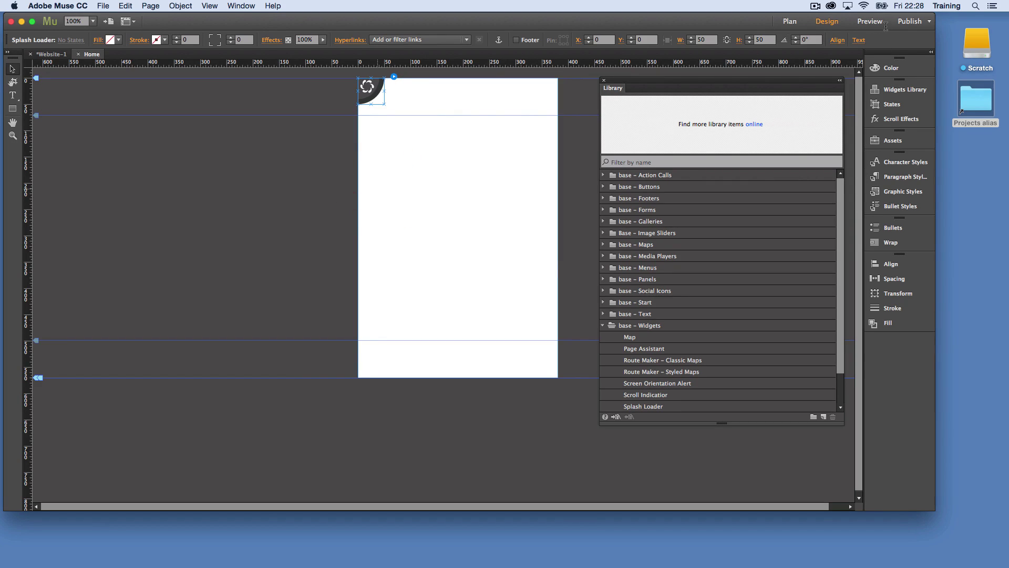
pyautogui.click(870, 21)
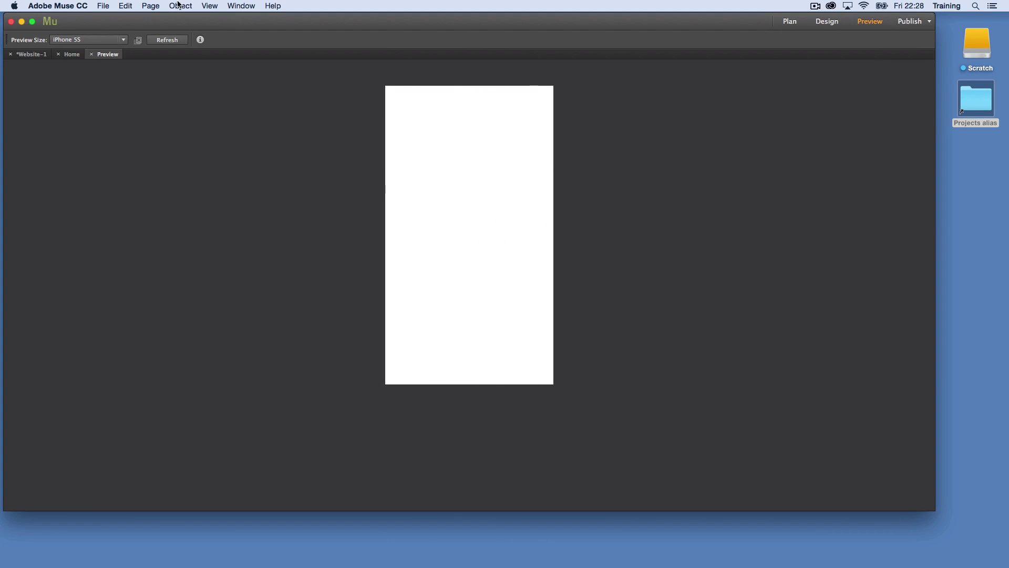
pyautogui.click(91, 54)
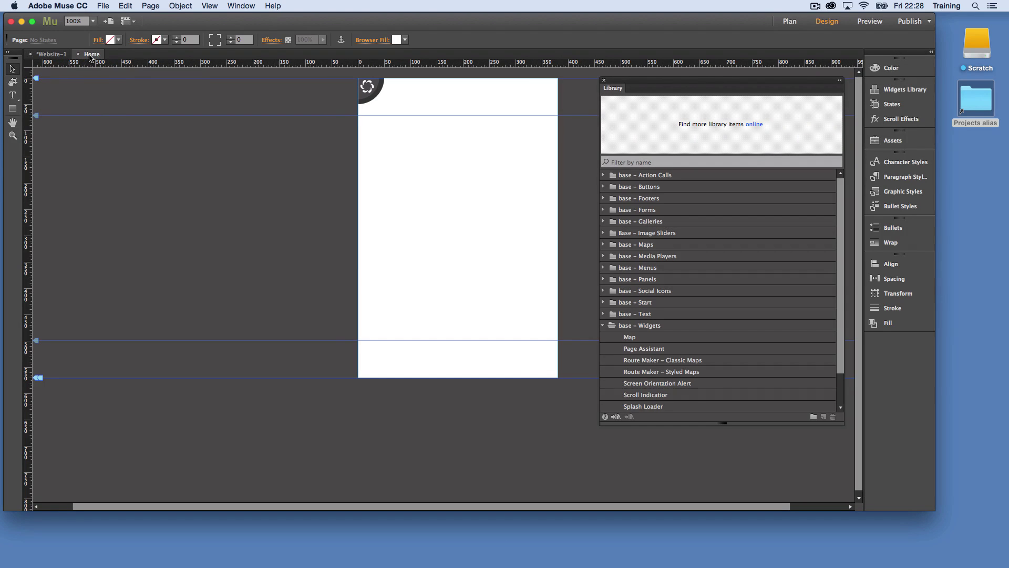
pyautogui.click(371, 91)
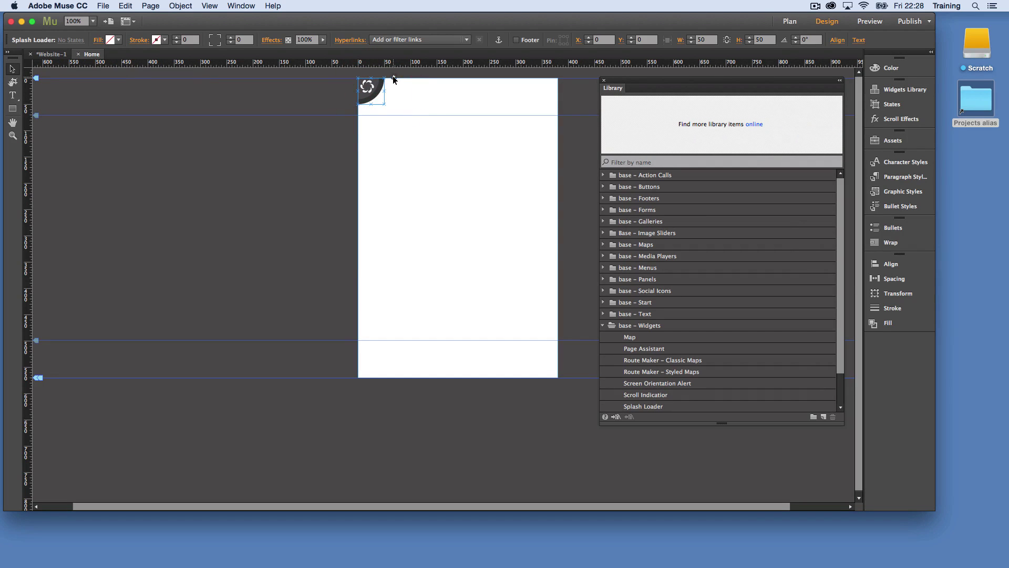
pyautogui.click(393, 77)
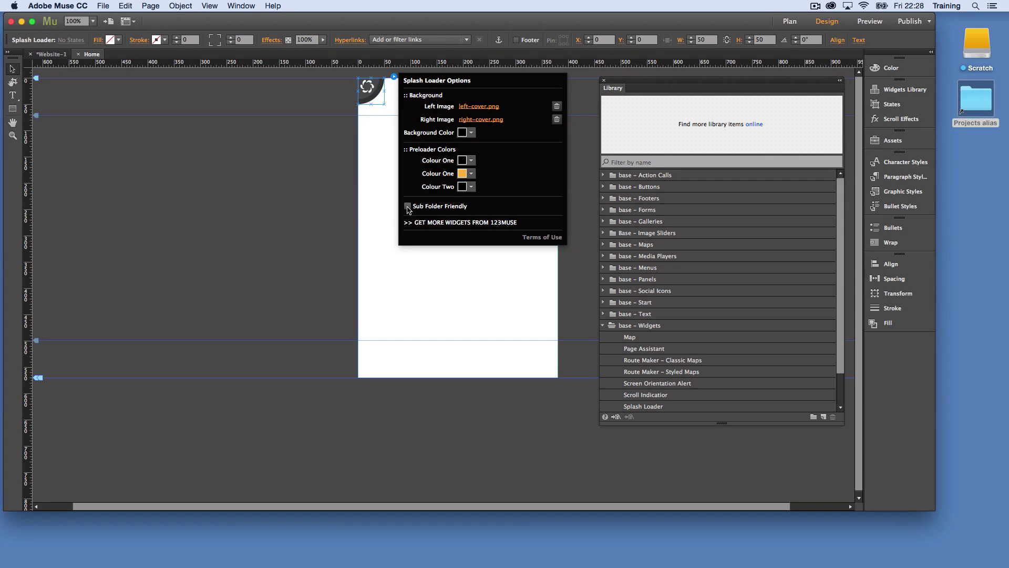
pyautogui.click(378, 171)
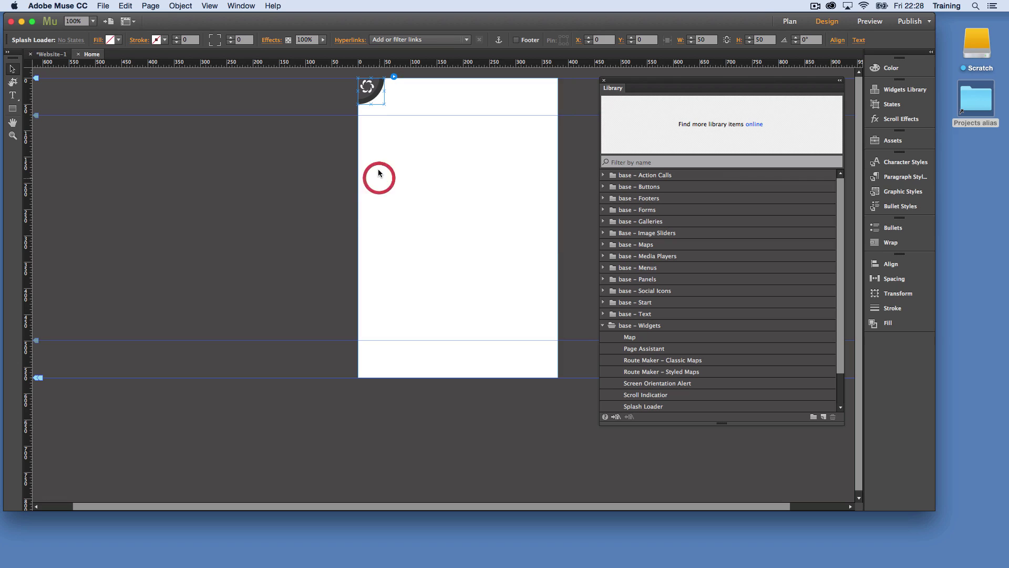
pyautogui.click(378, 171)
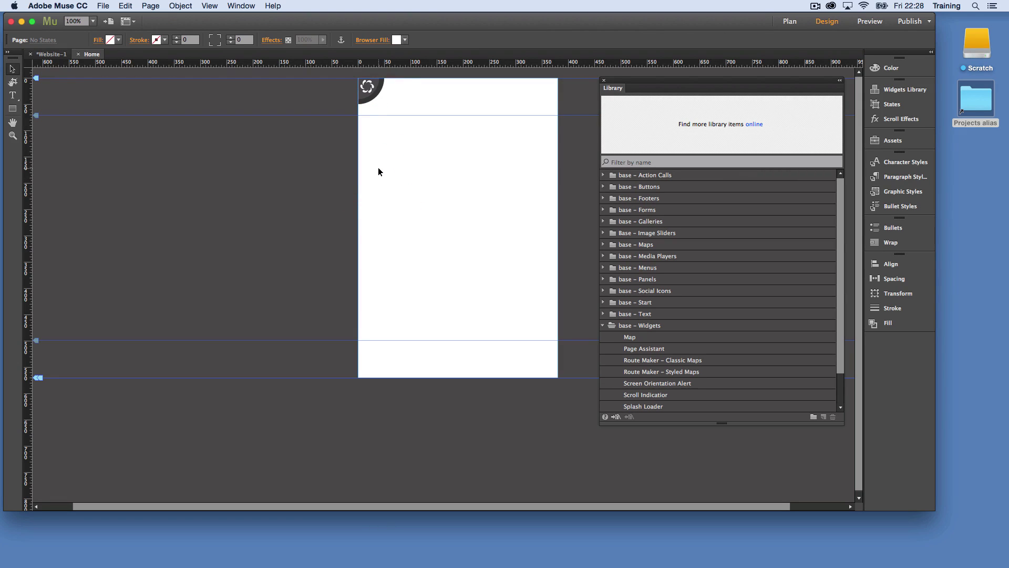